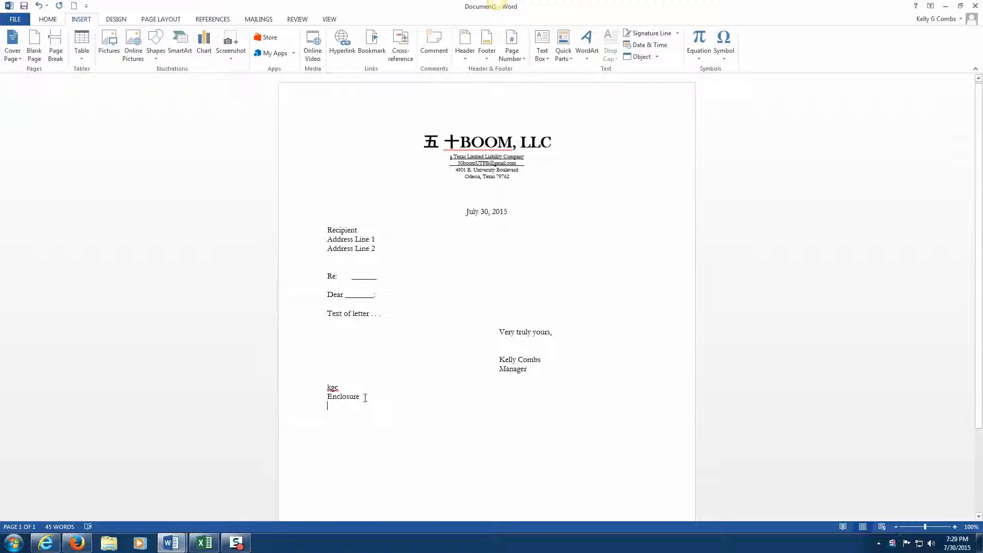
Step: Drag-select the whole BOOM, LLC letter, from the letterhead through the Enclosure line
left_click_drag(365, 397, 327, 126)
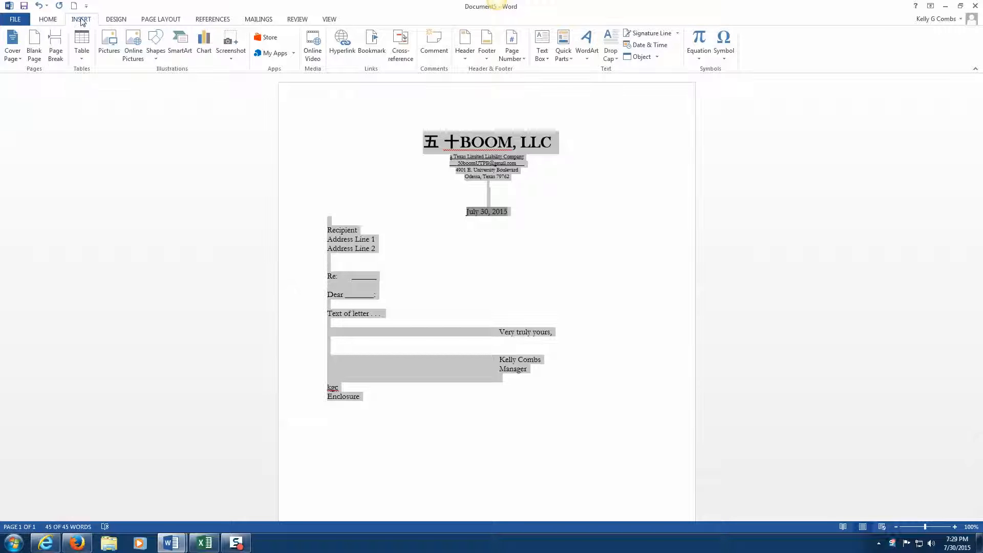
Step: Save the selected letter to the AutoText gallery under the name '\letterhea'
left_click(569, 54)
mouse_move(574, 73)
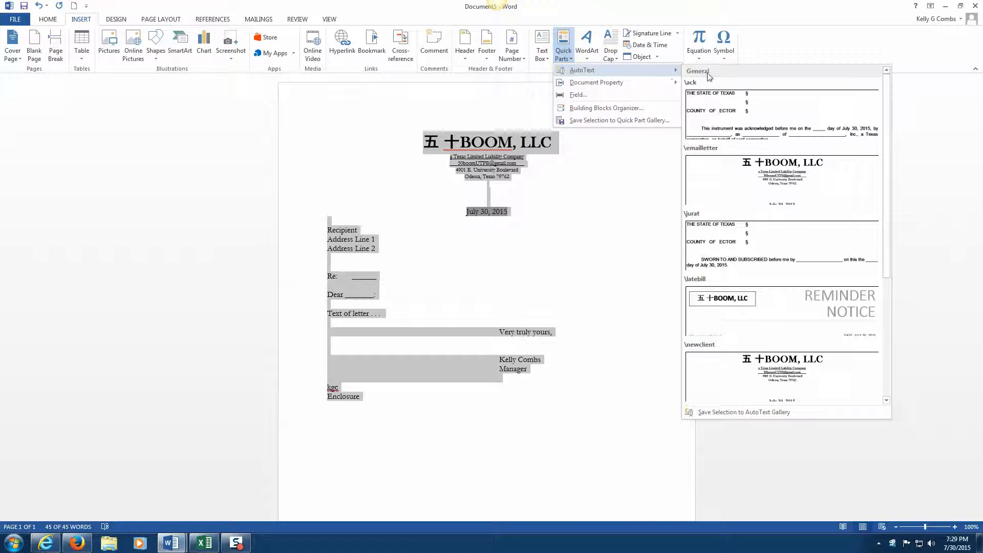
left_click(722, 418)
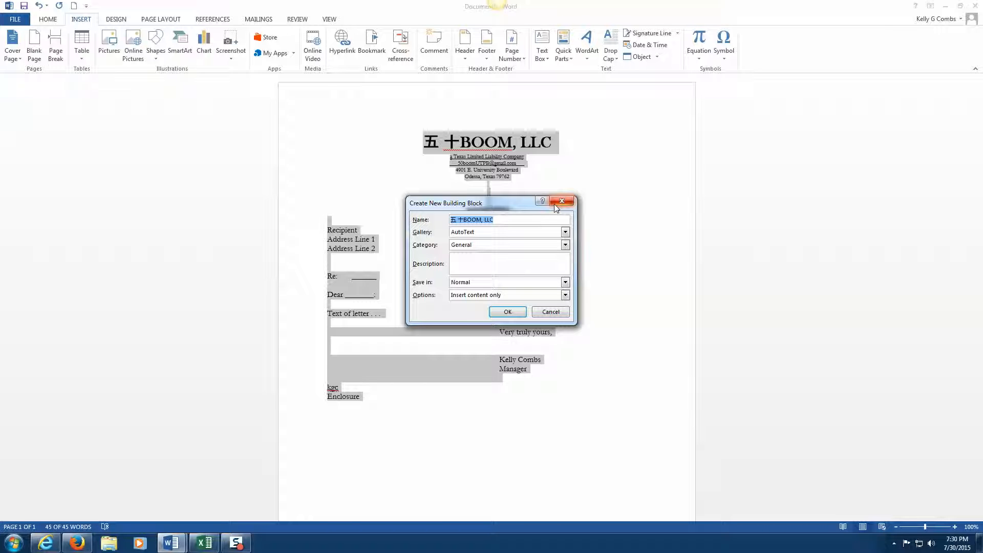
type("\\")
type("letterhead")
left_click(555, 204)
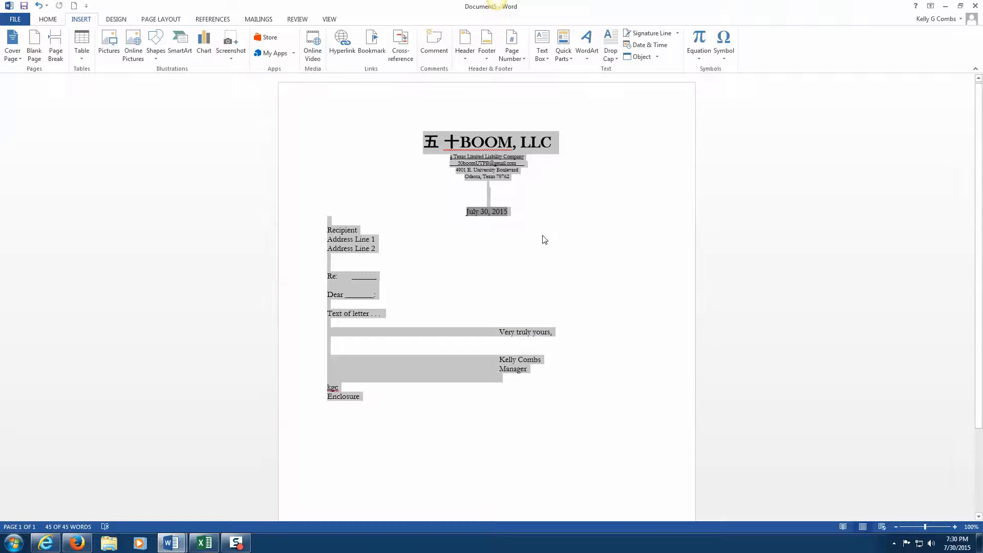
Step: Delete the letter, reinsert it with the \lett AutoText shortcut, then clear it again
key("Delete")
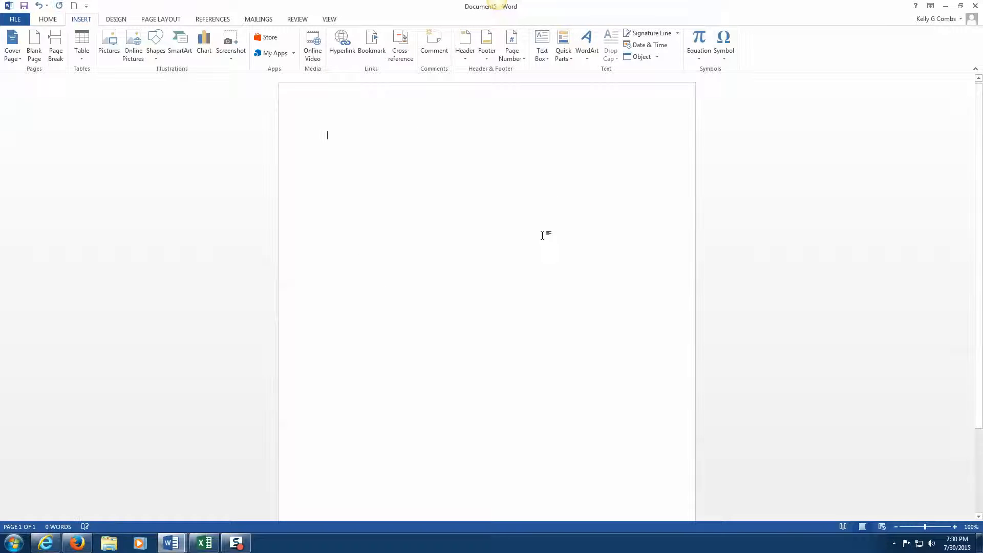
type("\\let")
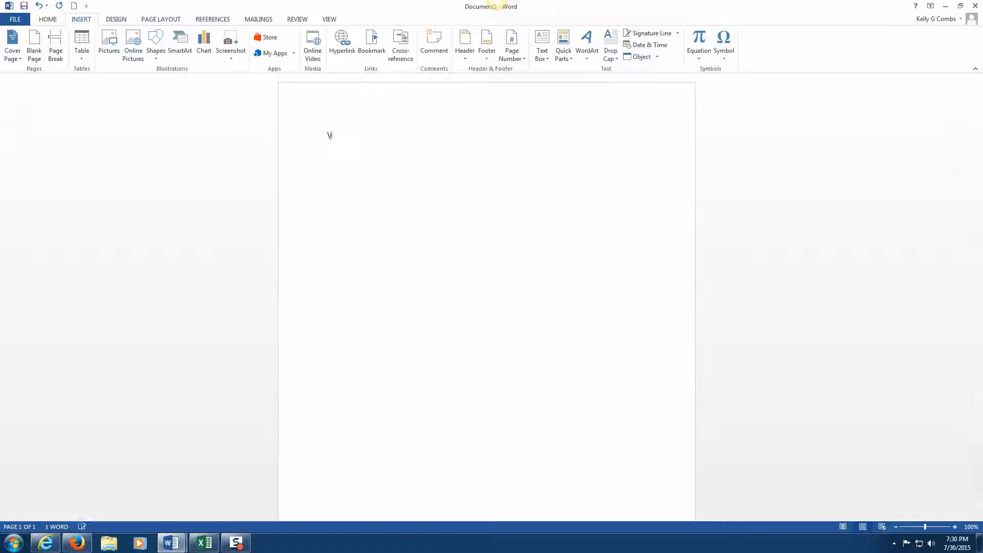
type("t")
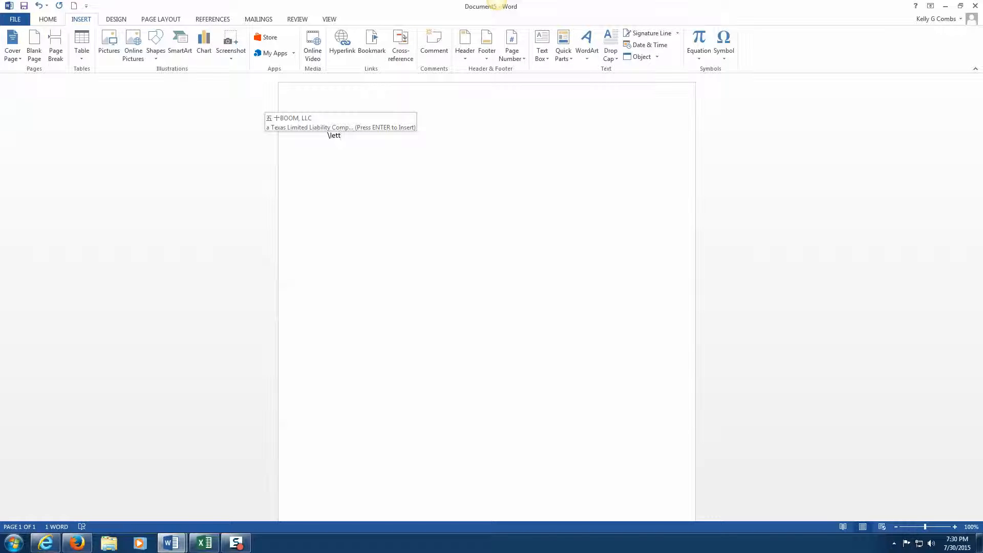
key("Return")
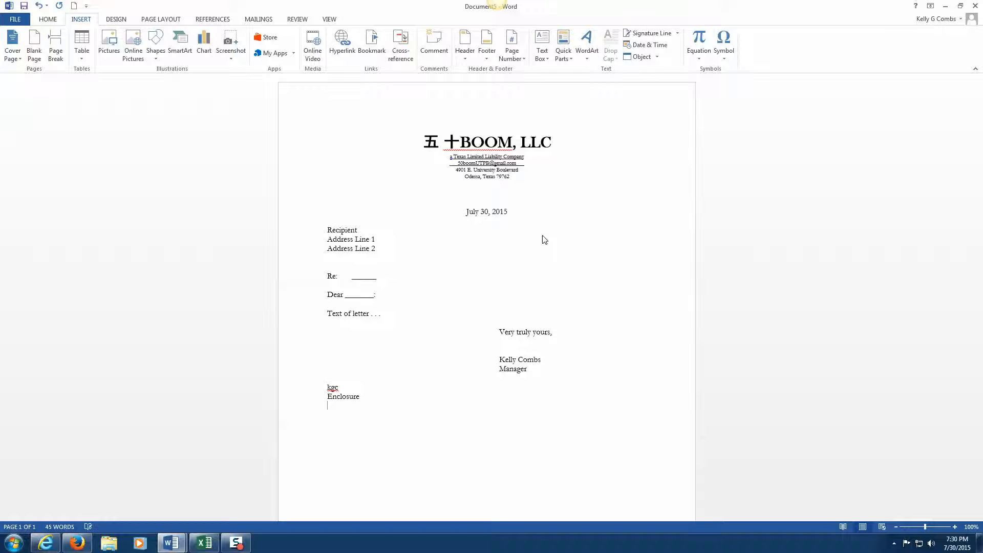
key("ctrl+a")
key("Delete")
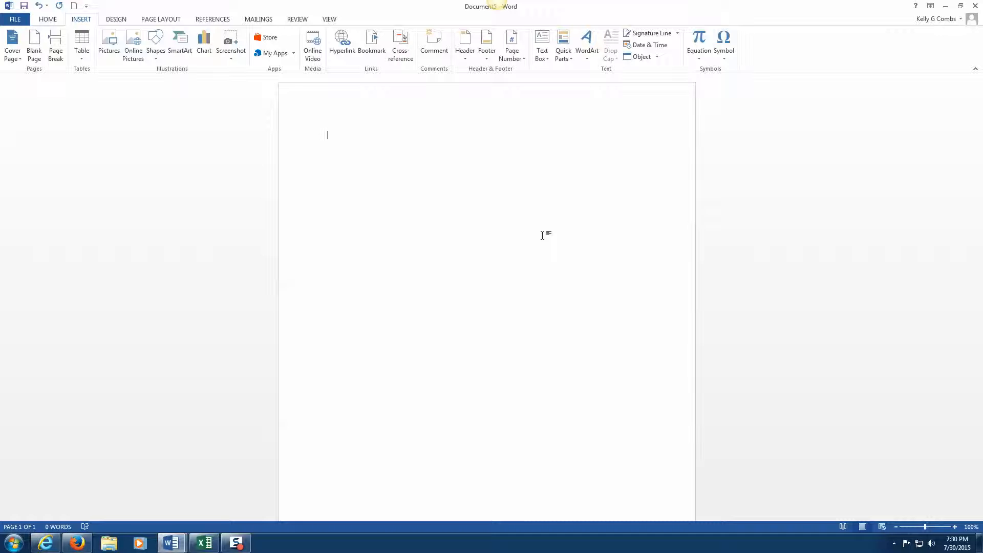
Step: Insert the latebill Reminder Notice with \late, review it, then clear the page
type("\\late")
key("Return")
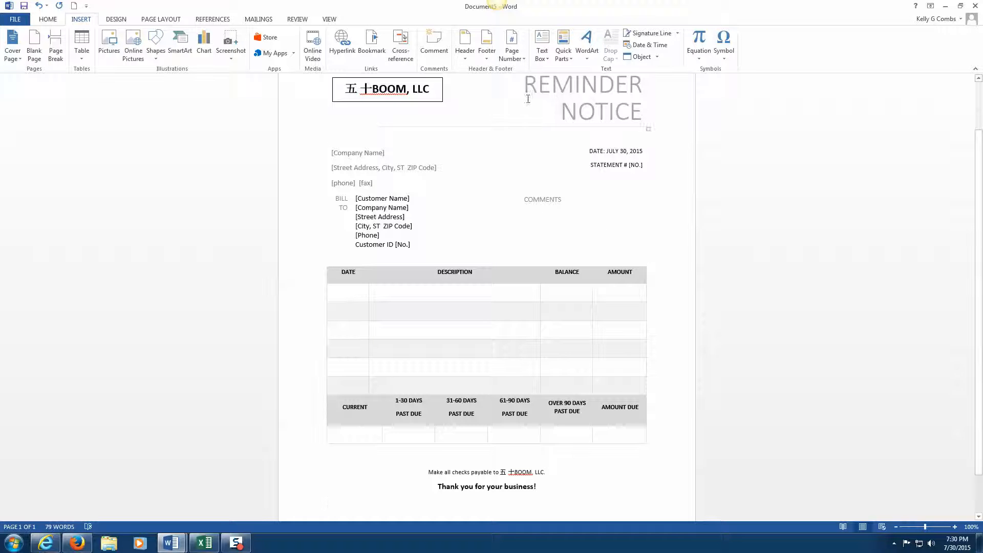
scroll(448, 431, "up", 2)
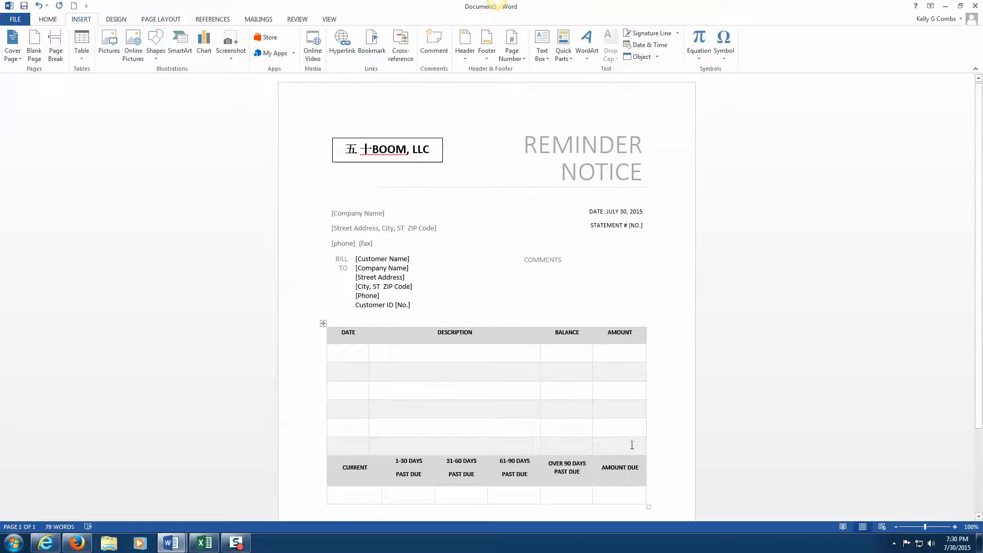
scroll(626, 445, "down", 2)
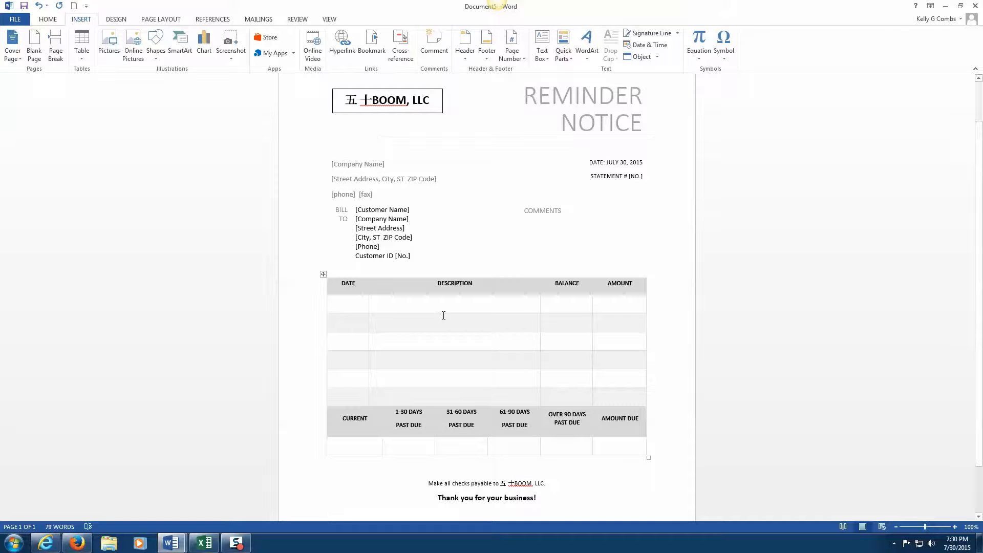
key("ctrl+a")
key("Delete")
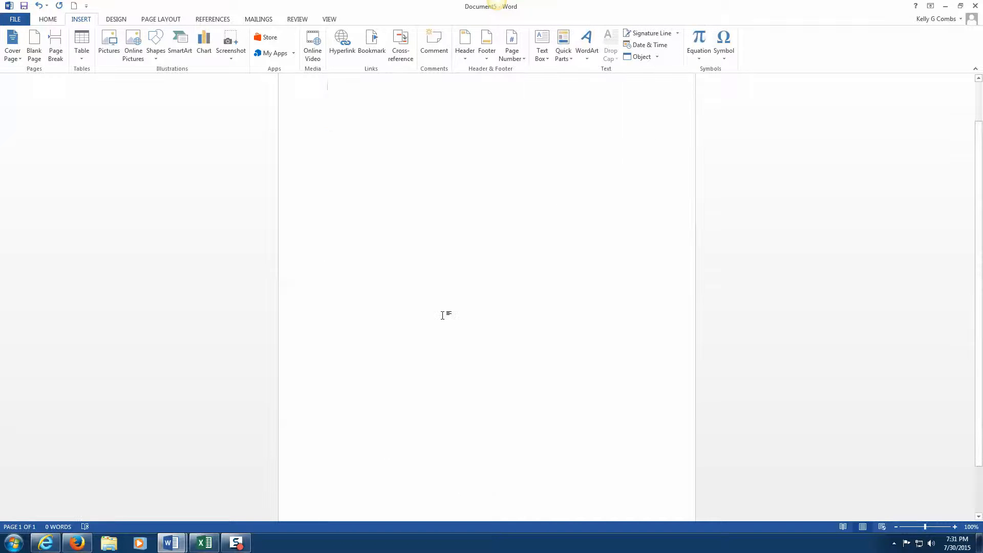
Step: Insert the emailletter block with \email, then select its date field
type("\\")
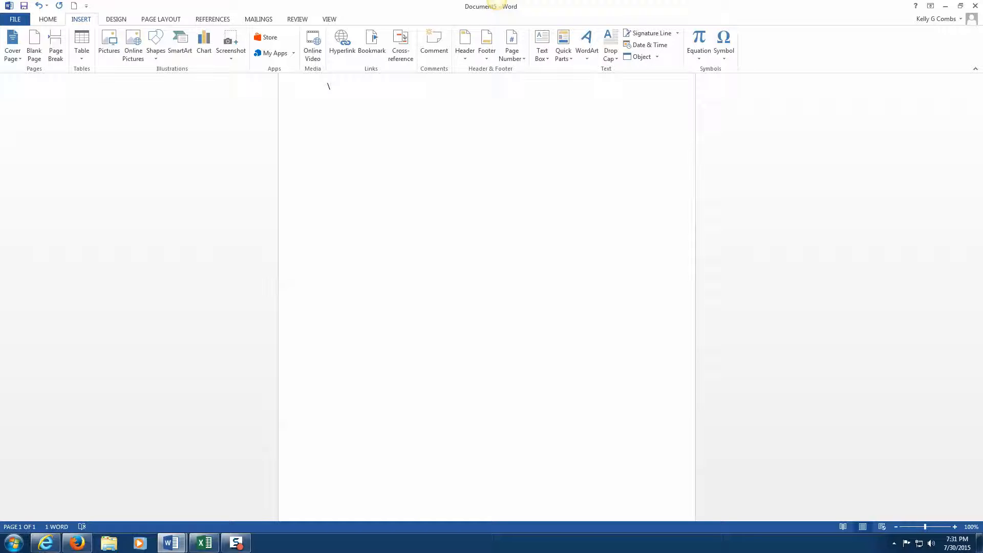
scroll(406, 324, "up", 2)
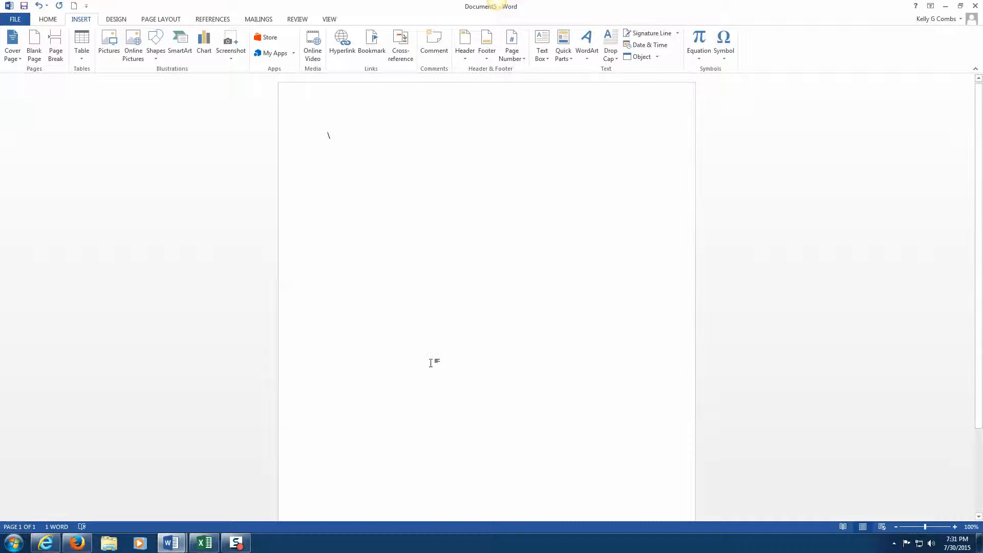
type("email")
key("Return")
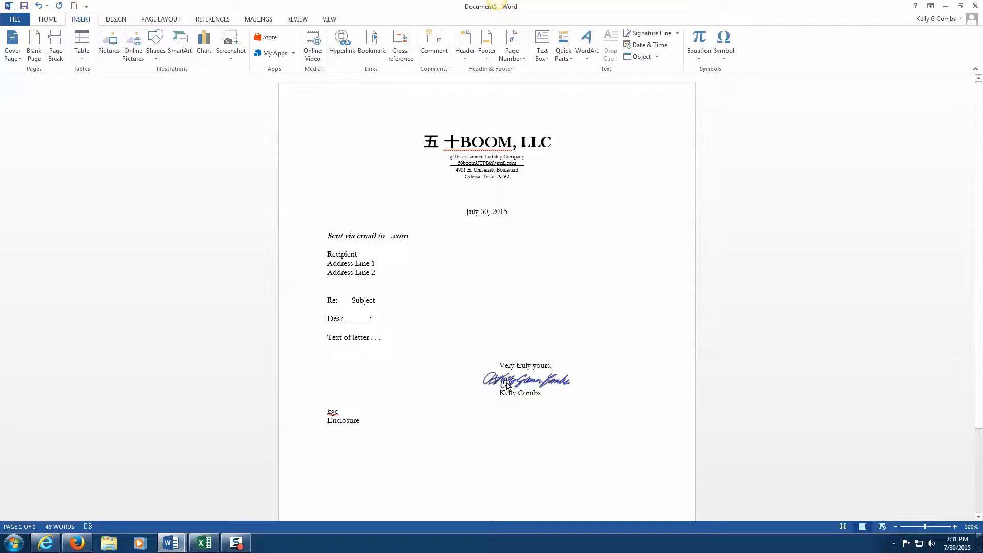
left_click(466, 211)
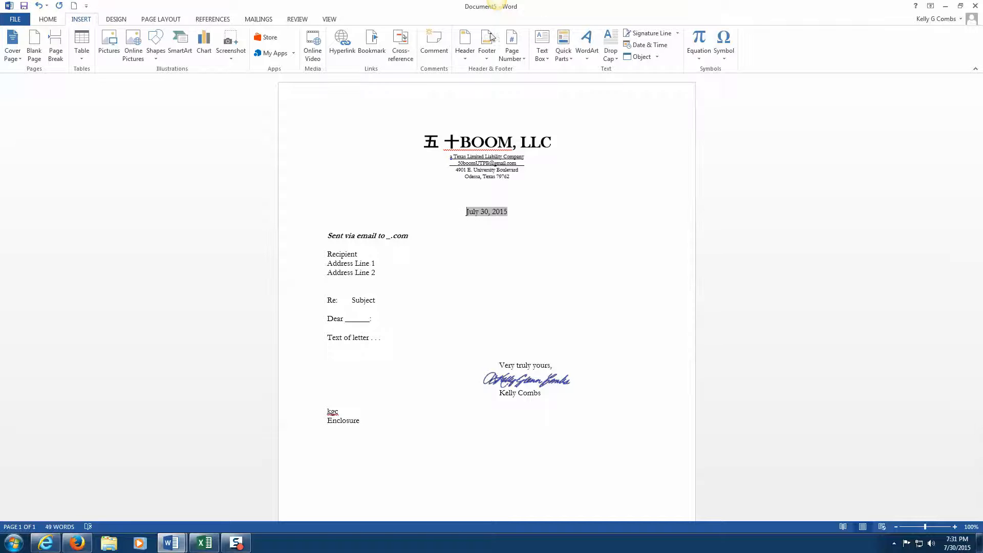
Step: Inspect the DocVariable field in the Quick Parts Field dialog, then cancel without inserting
left_click(565, 50)
left_click(577, 94)
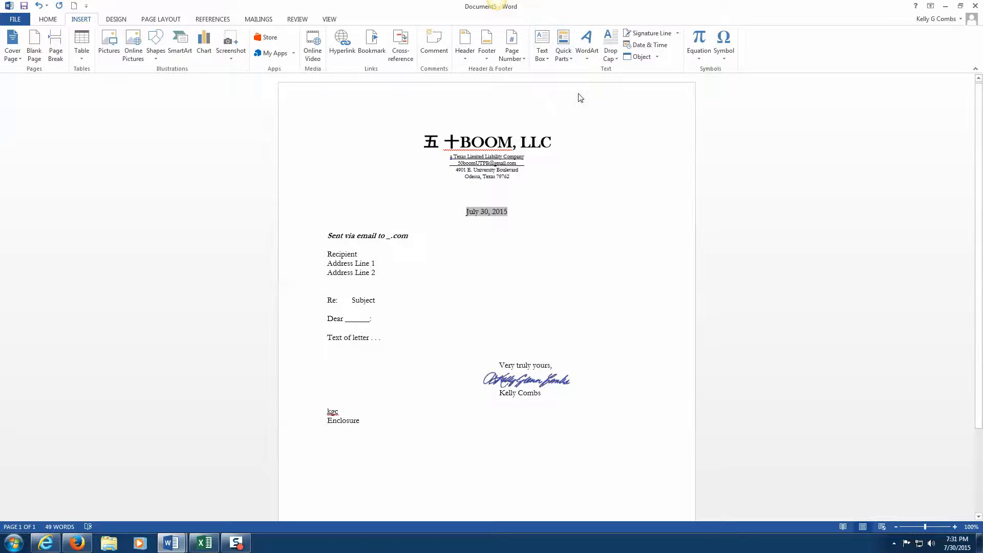
scroll(391, 245, "down", 6)
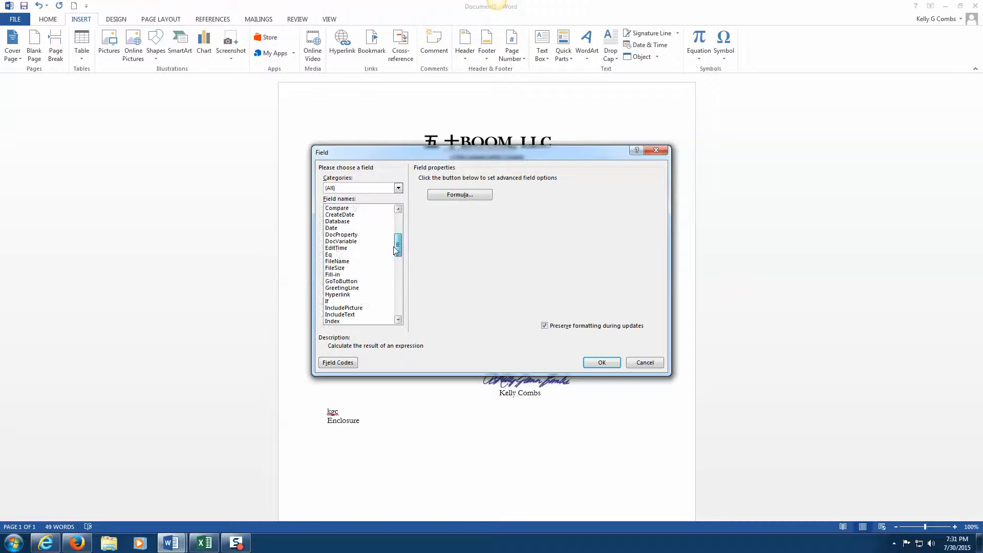
left_click(339, 216)
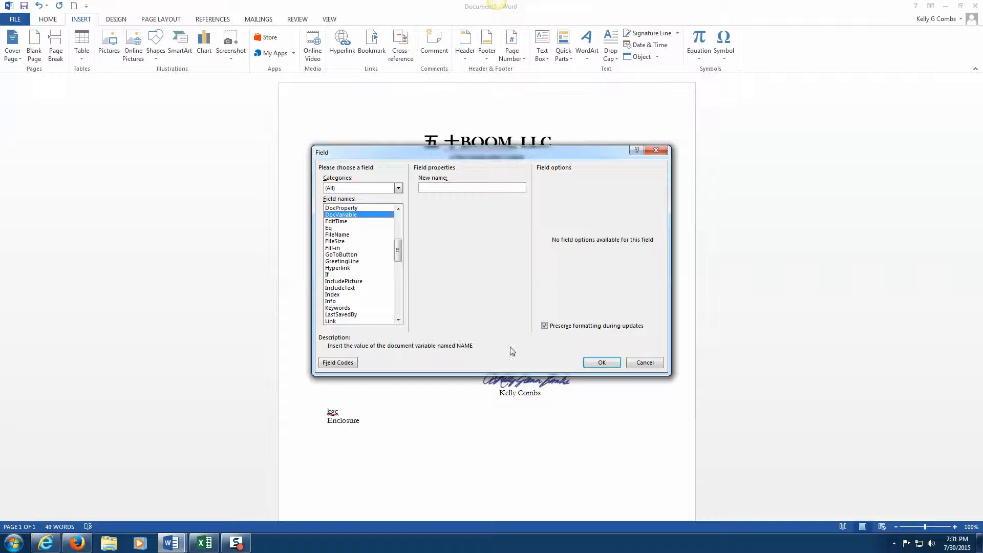
left_click(645, 363)
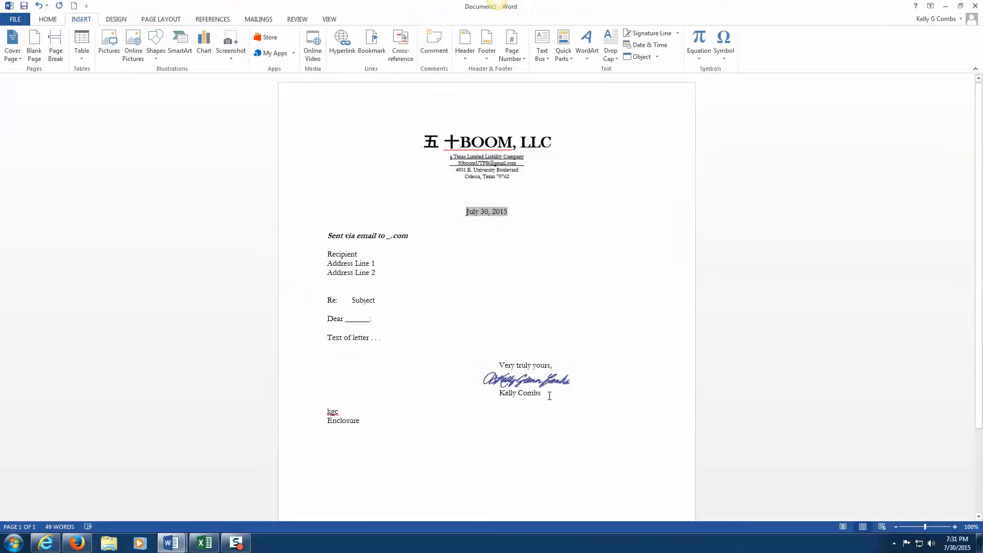
Step: Select the entire email letter with Ctrl+A and delete it
left_click(379, 119, "shift")
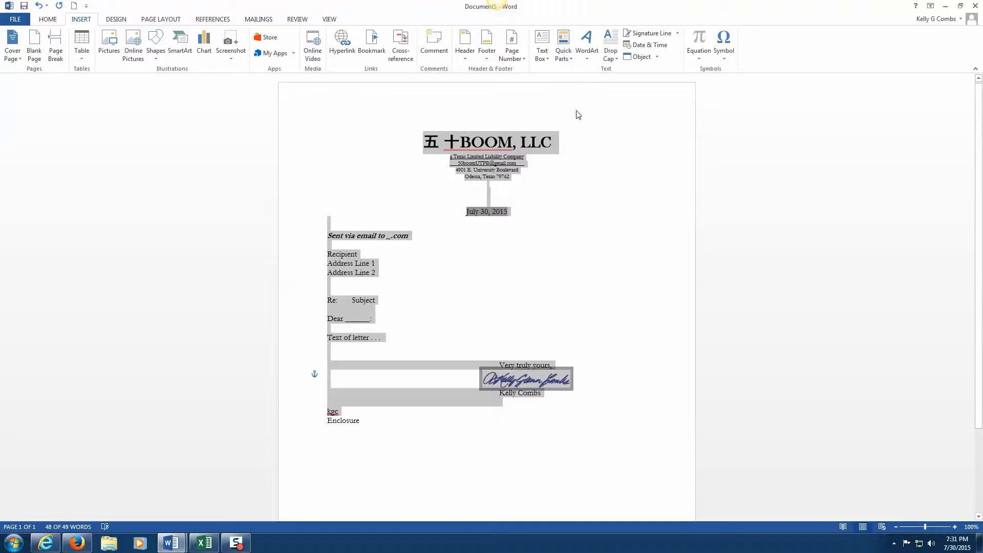
left_click(625, 243)
key("ctrl+a")
key("Delete")
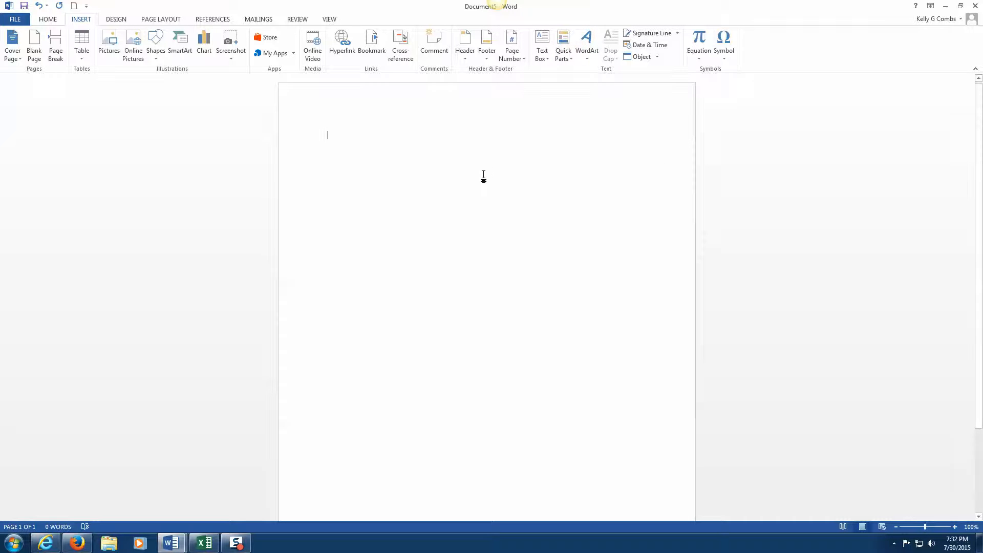
Step: Add 'Save Selection to AutoText Gallery' to the Quick Access Toolbar, using a temporary word 'as'
type("as")
double_click(331, 136)
left_click(567, 57)
mouse_move(585, 71)
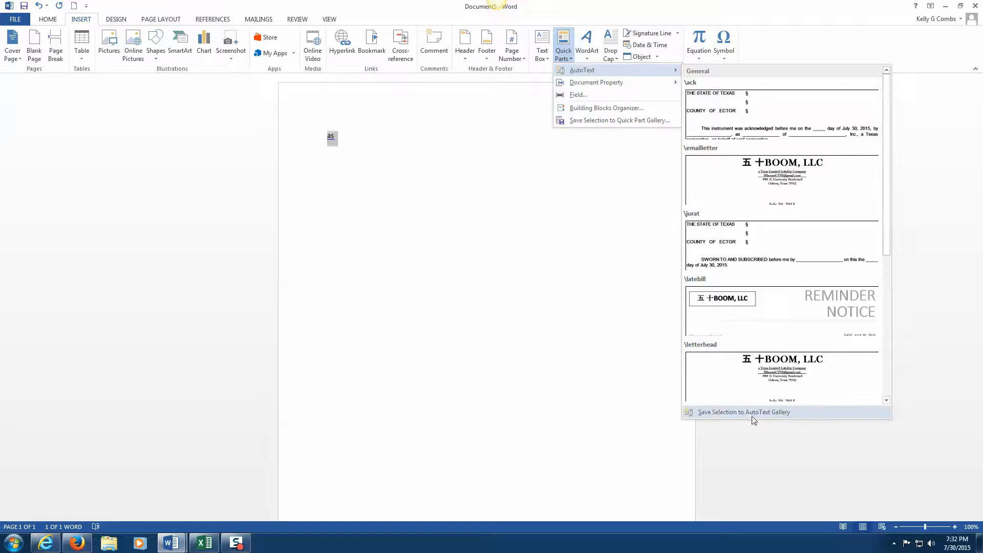
right_click(723, 413)
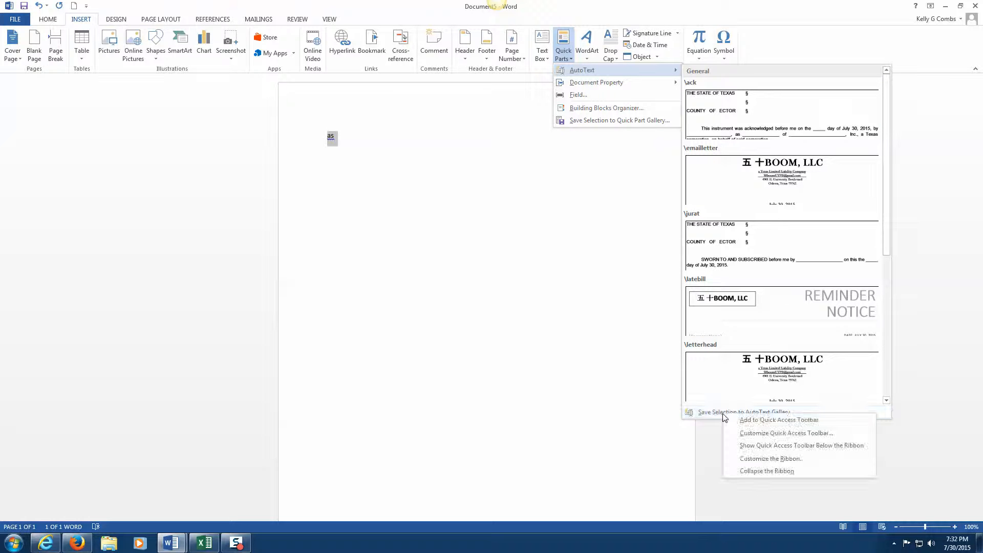
left_click(753, 422)
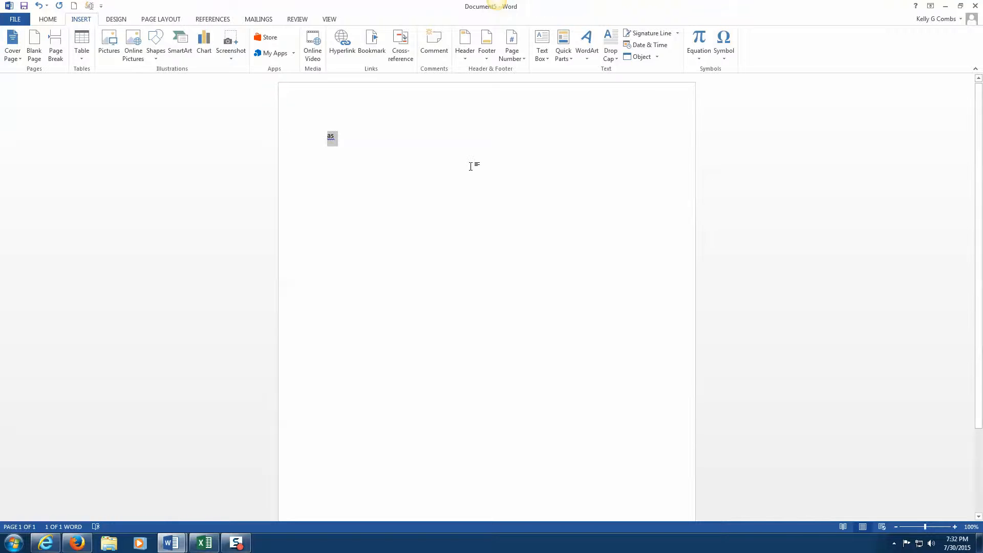
key("Delete")
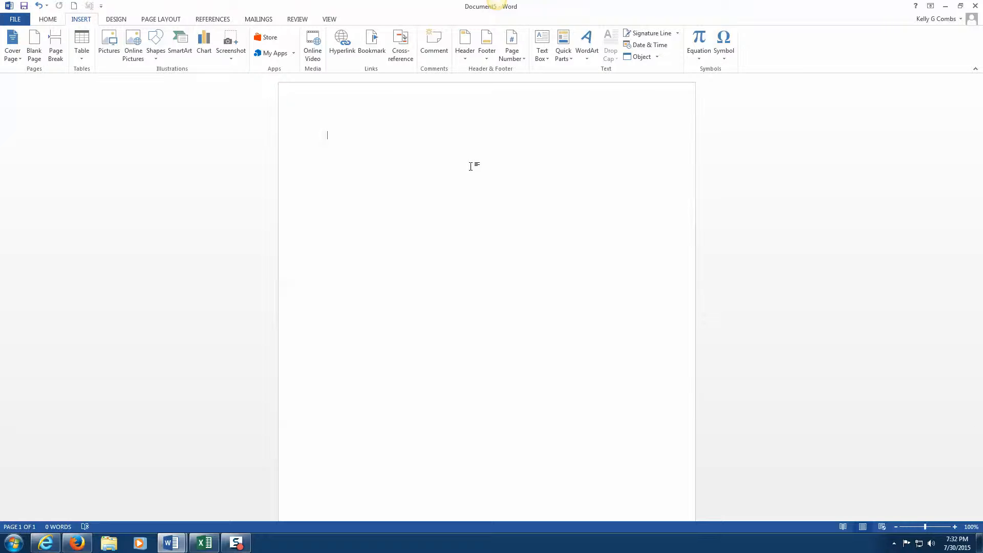
Step: Switch to the affidavit window and delete the old text below its signature line
left_click(183, 547)
left_click(128, 499)
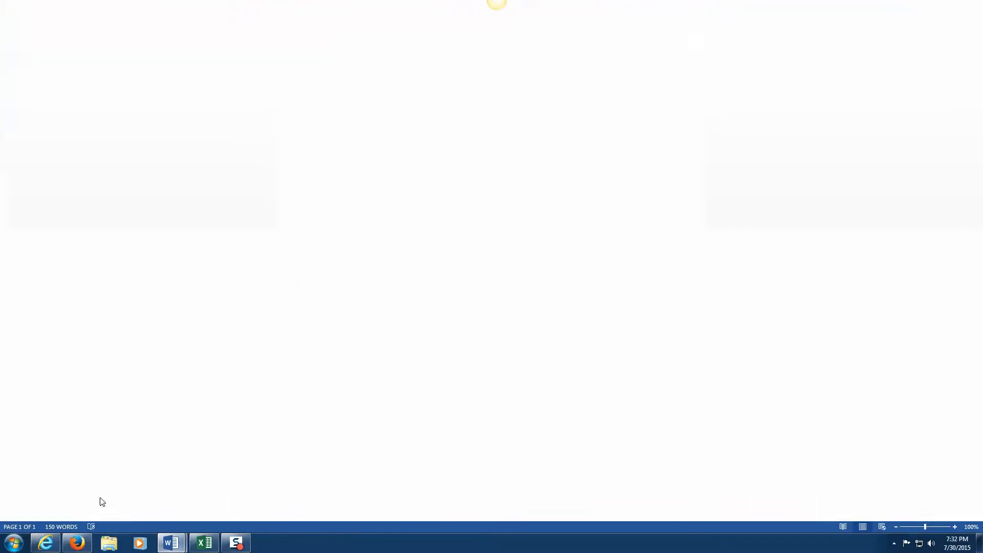
left_click_drag(612, 458, 191, 306)
key("Delete")
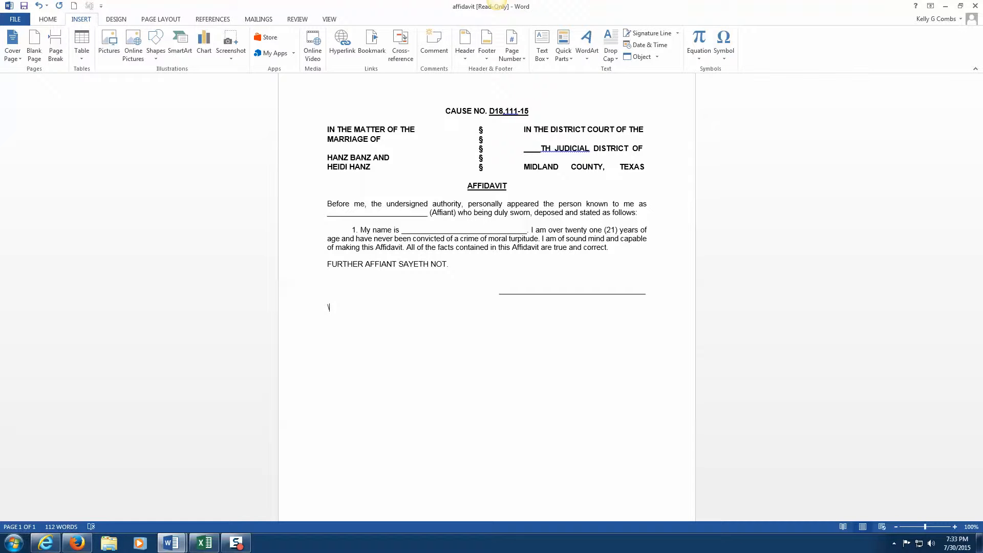
Step: Insert the Texas/Ector County notary jurat with \jur, then select and deselect it to check
type("ur")
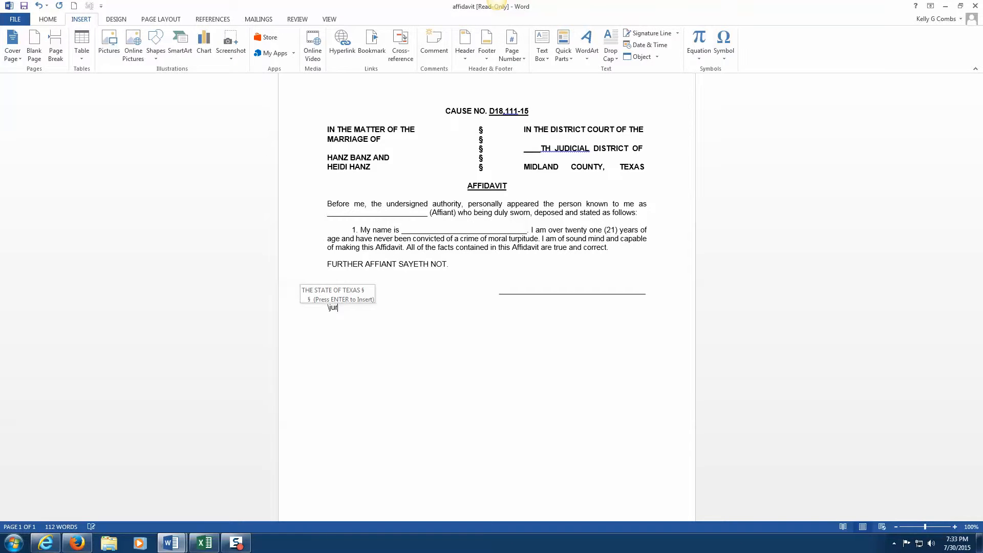
key("Return")
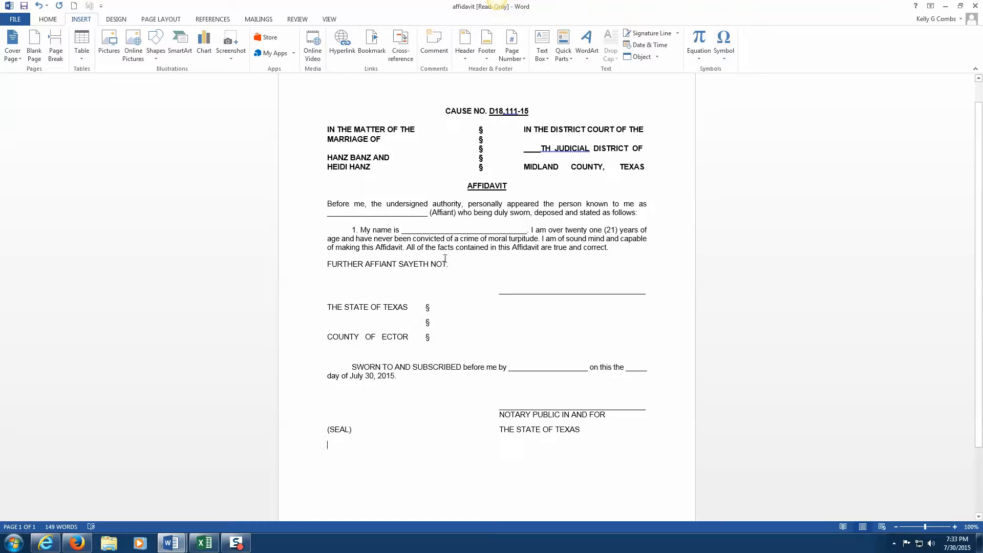
left_click_drag(417, 248, 363, 226)
left_click_drag(352, 307, 486, 395)
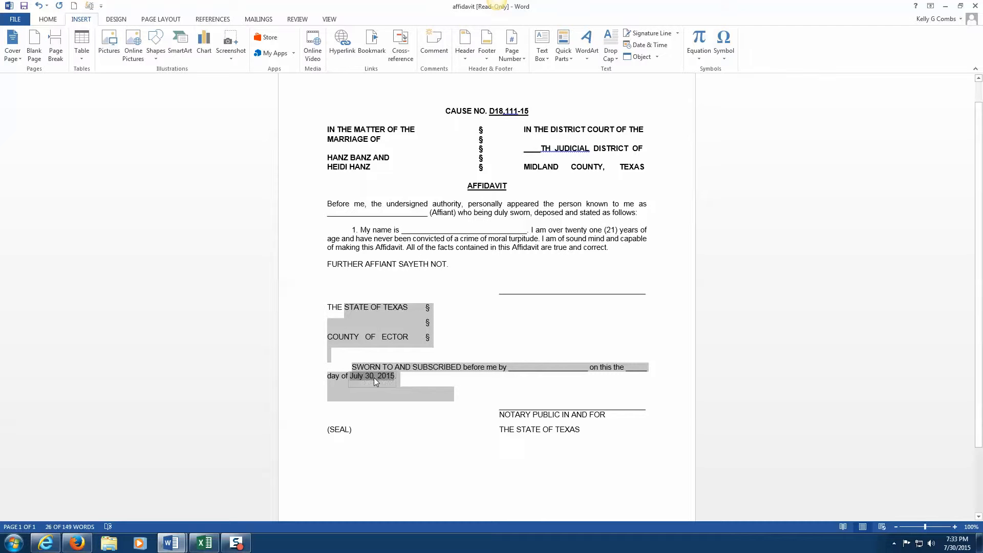
left_click(454, 388)
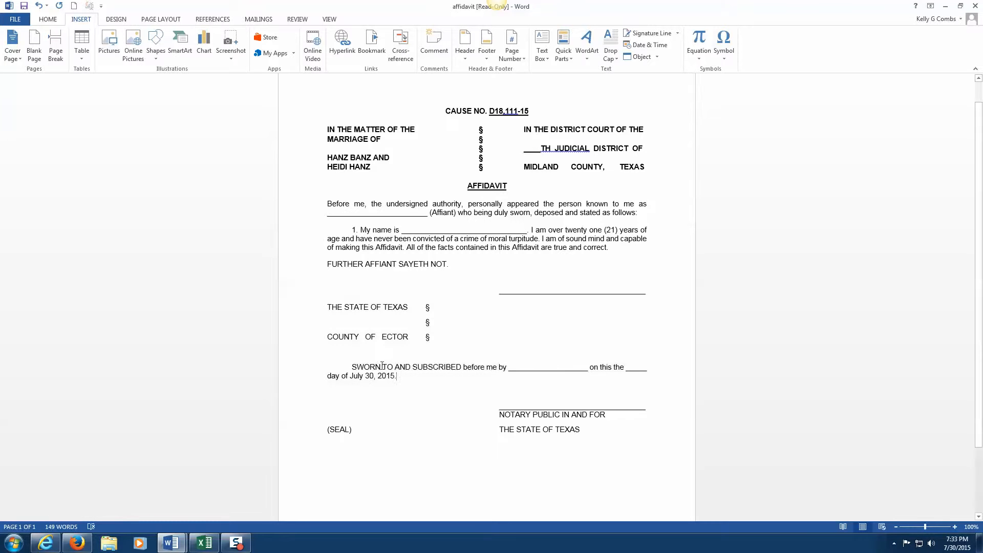